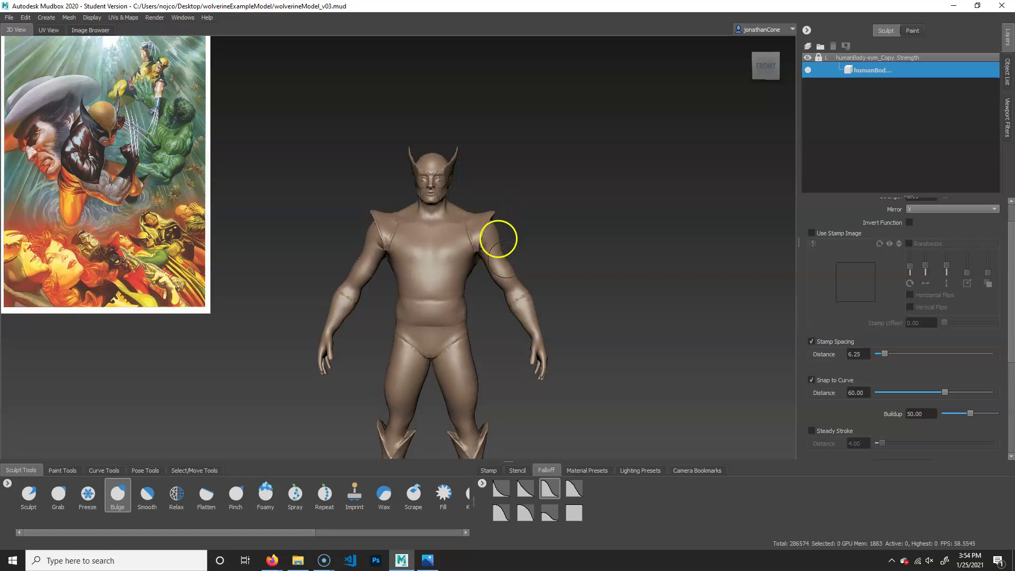
Examine the full Wolverine figure from the front and the side, checking its overall proportions and silhouette.
alt+middle_drag(493, 384, 512, 281)
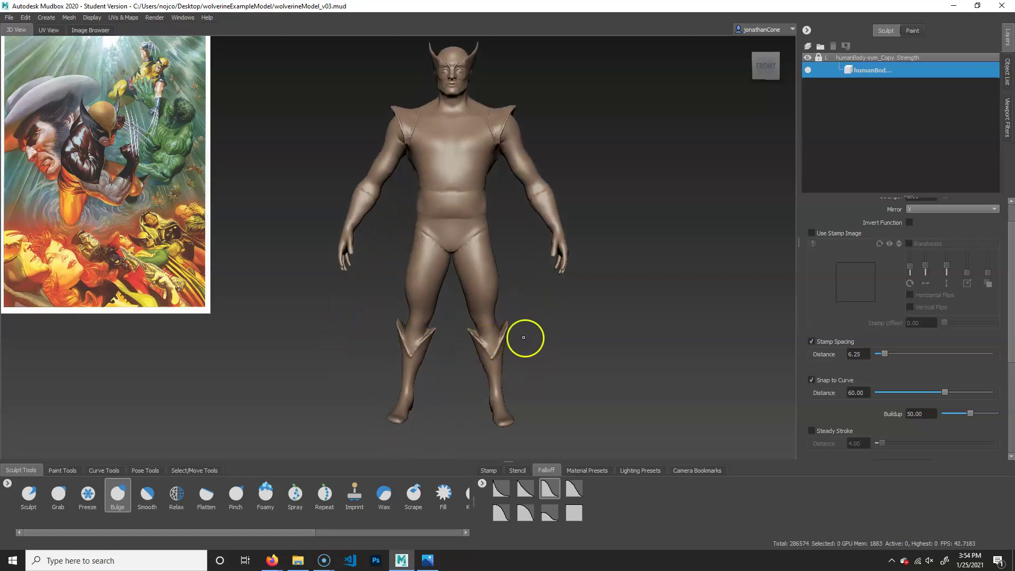
alt+middle_drag(446, 220, 440, 394)
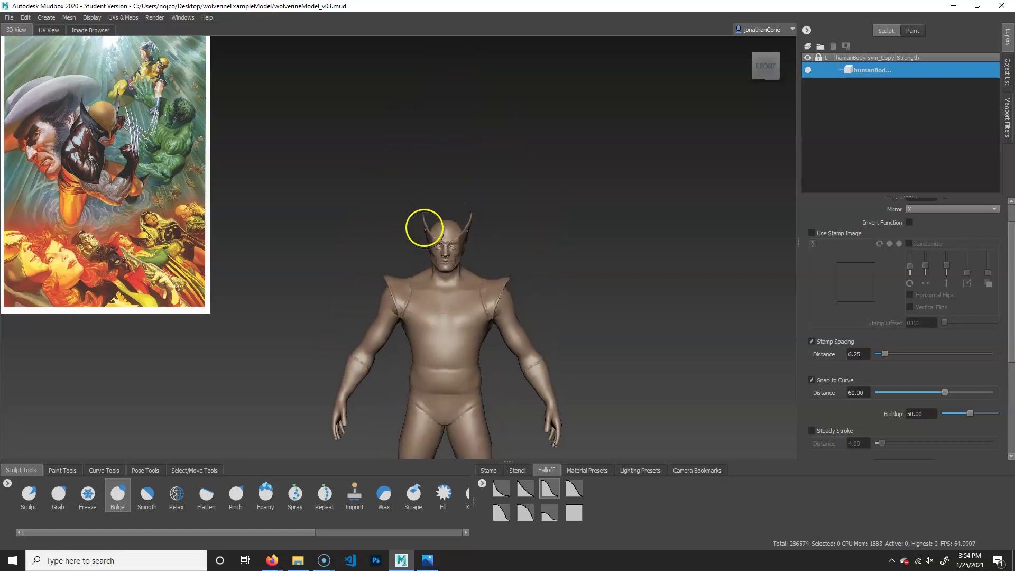
alt+drag(573, 279, 487, 220)
mouse_move(503, 363)
alt+mouse_down()
mouse_move(509, 324)
mouse_move(529, 315)
mouse_move(492, 272)
mouse_move(496, 239)
alt+mouse_up()
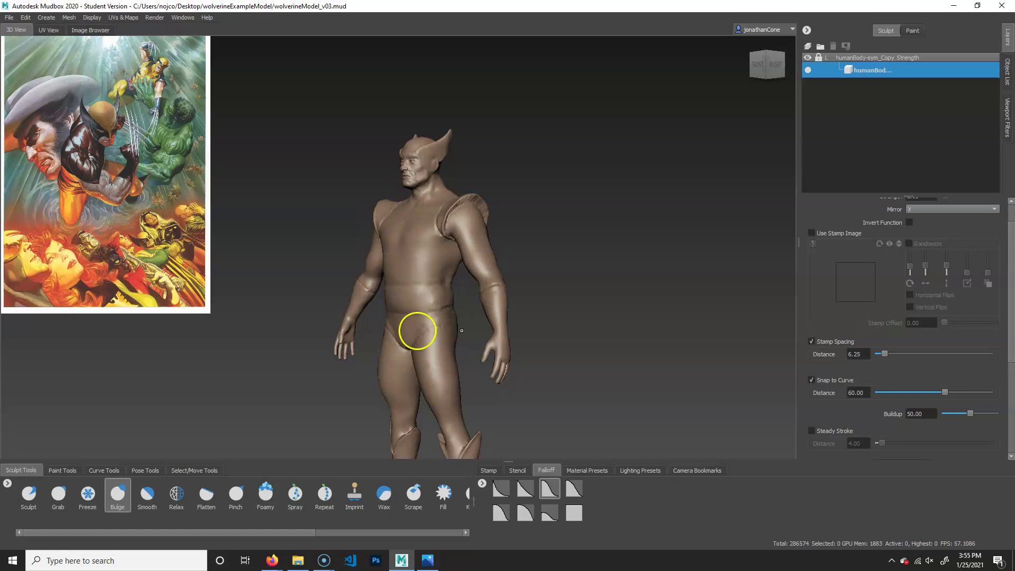
alt+drag(418, 328, 427, 327)
alt+middle_drag(323, 290, 356, 268)
alt+right_drag(543, 231, 407, 212)
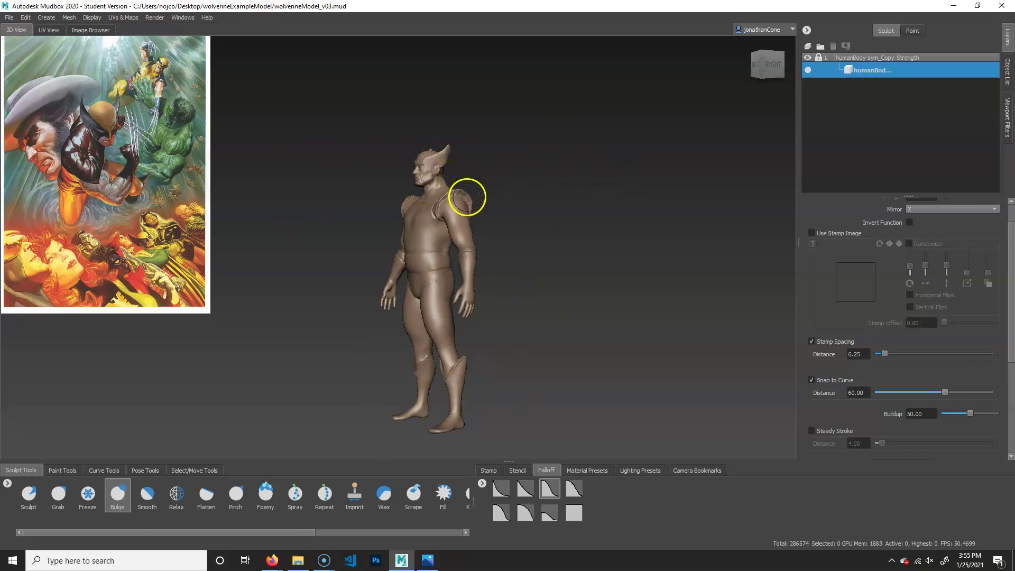
alt+drag(444, 440, 466, 354)
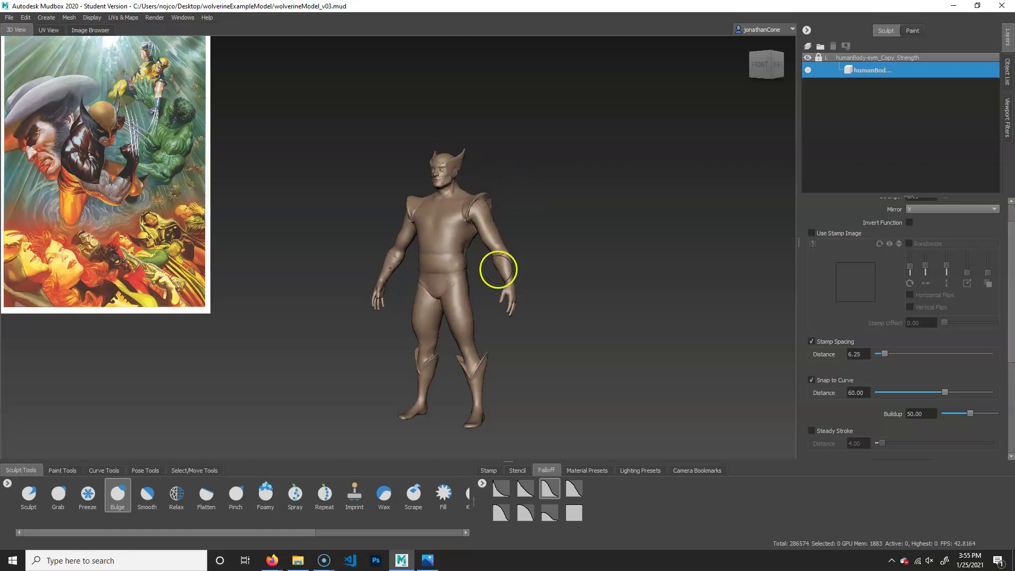
alt+right_drag(321, 285, 545, 318)
alt+middle_drag(544, 317, 470, 304)
alt+drag(469, 304, 472, 304)
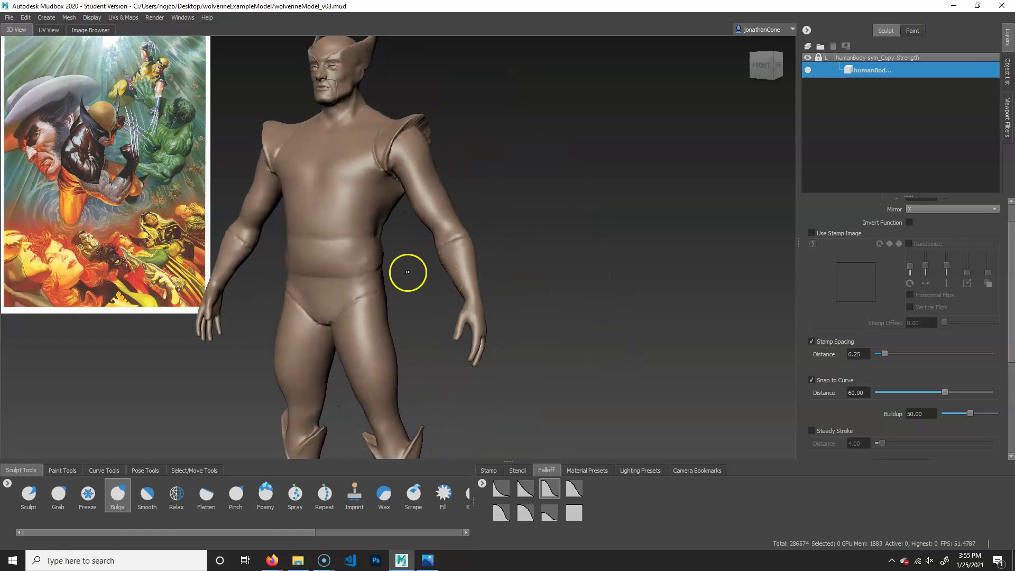
Examine the waist, trunks seams, thighs and boot cuffs of the figure up close from the front.
scroll(550, 301, up, 8)
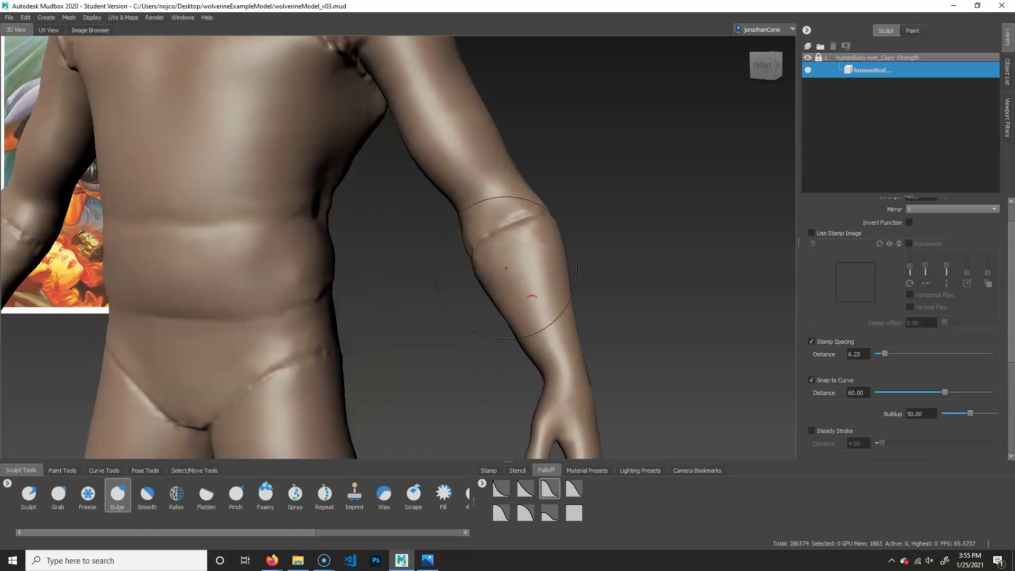
alt+middle_drag(371, 393, 574, 257)
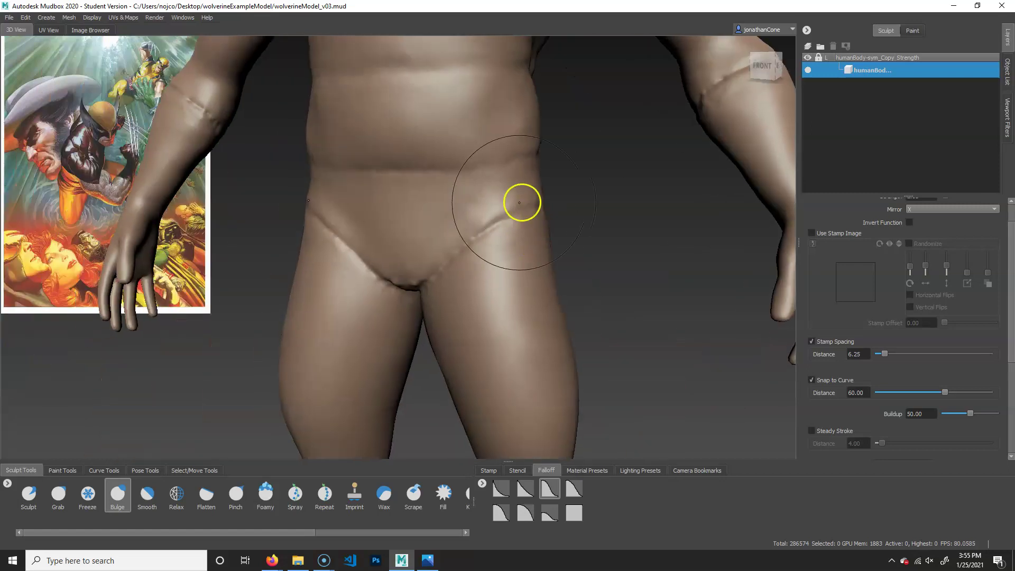
alt+drag(426, 301, 402, 259)
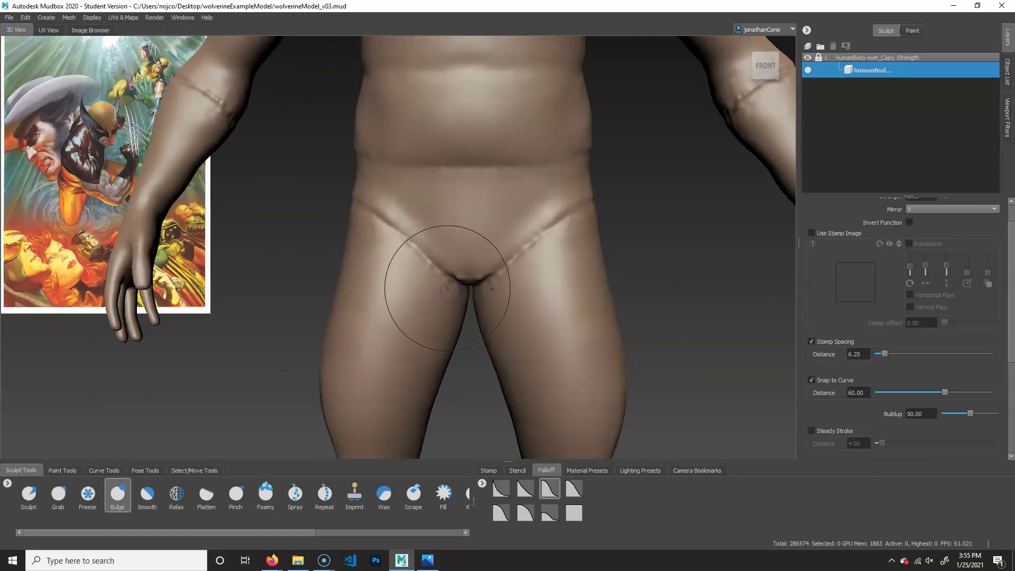
scroll(480, 310, up, 2)
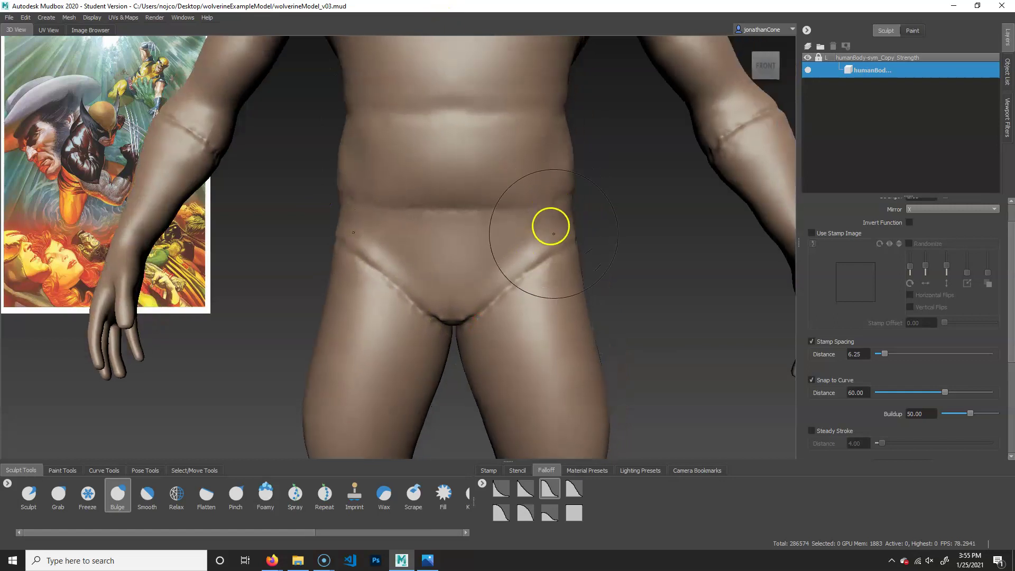
scroll(551, 223, down, 3)
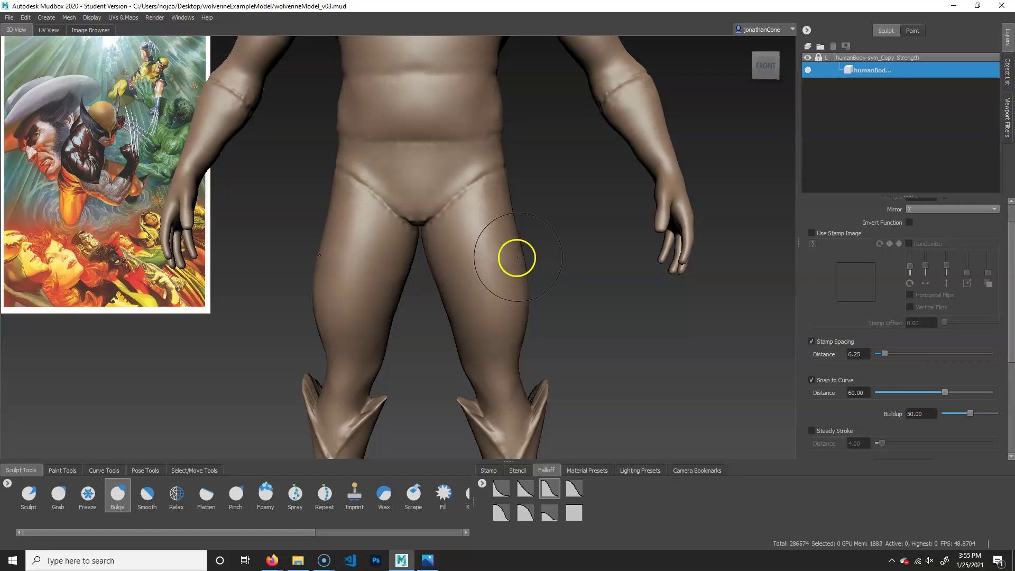
alt+middle_drag(524, 439, 565, 316)
alt+middle_drag(510, 262, 492, 266)
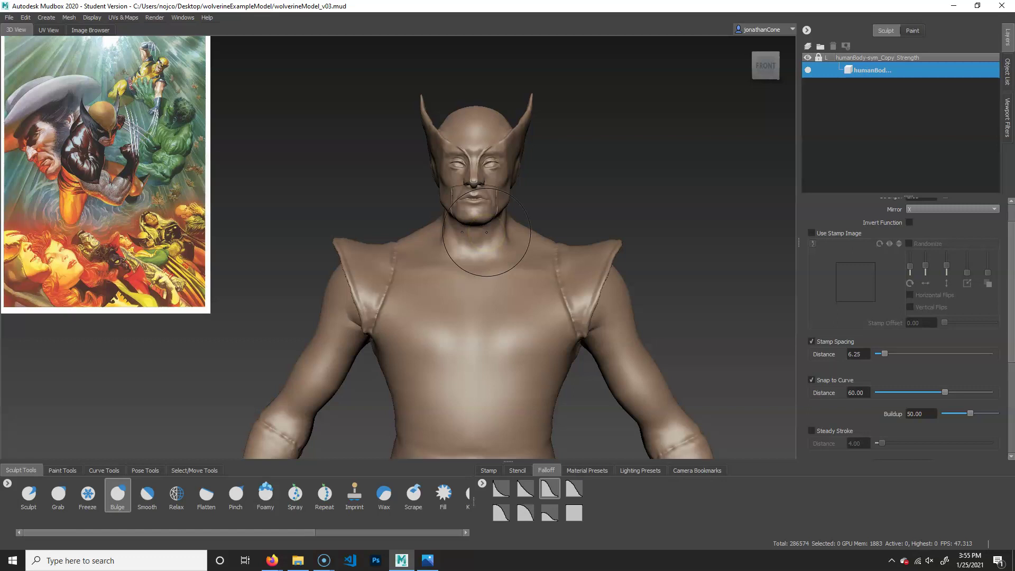
Inspect the upper body and shoulder pads from behind and the front, then the trunks and legs.
alt+drag(630, 263, 541, 228)
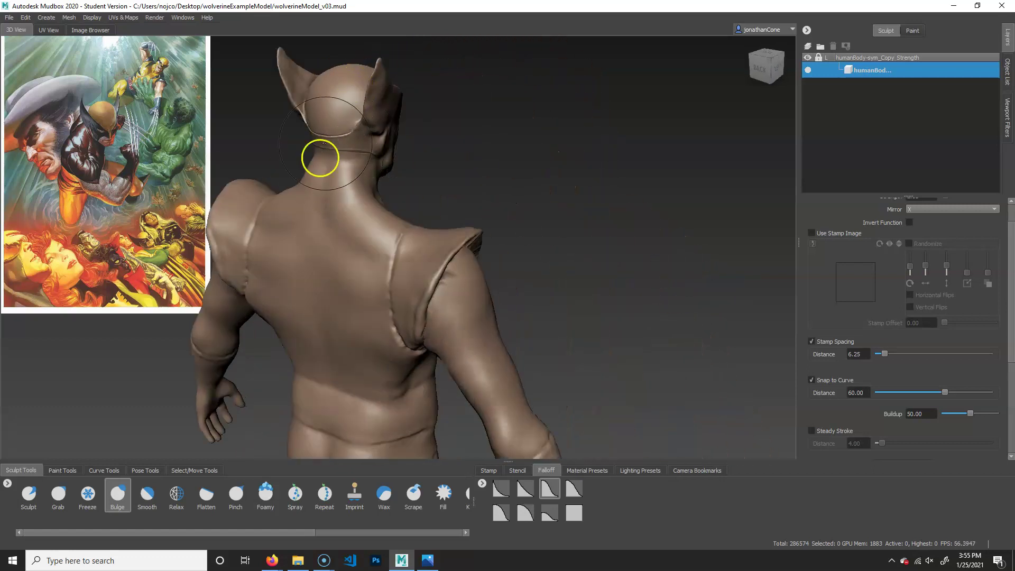
alt+drag(562, 356, 304, 333)
alt+right_drag(322, 322, 376, 319)
alt+right_drag(529, 325, 436, 338)
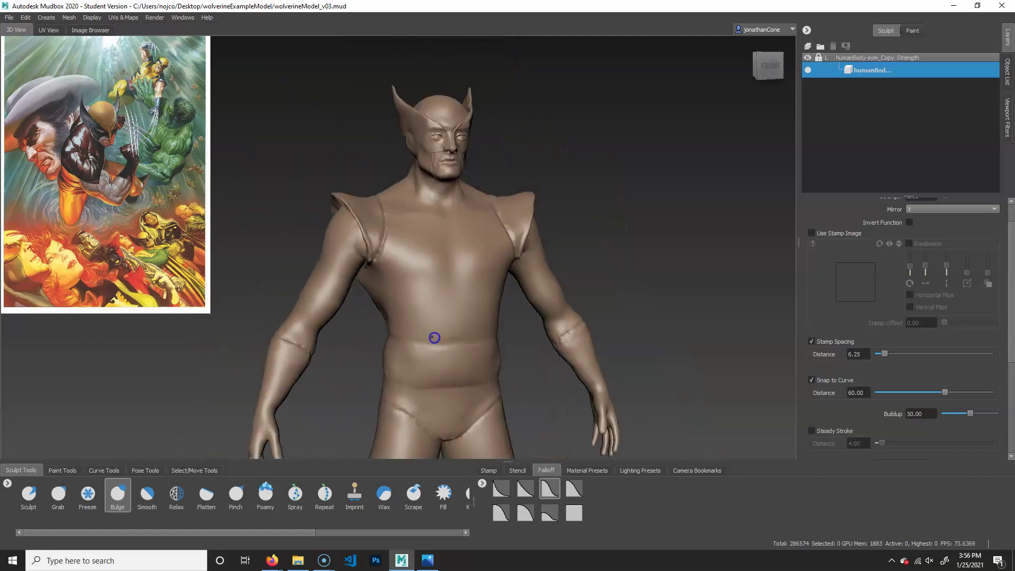
alt+drag(436, 338, 362, 344)
alt+middle_drag(362, 345, 388, 279)
alt+right_drag(348, 320, 409, 320)
alt+middle_drag(408, 320, 421, 280)
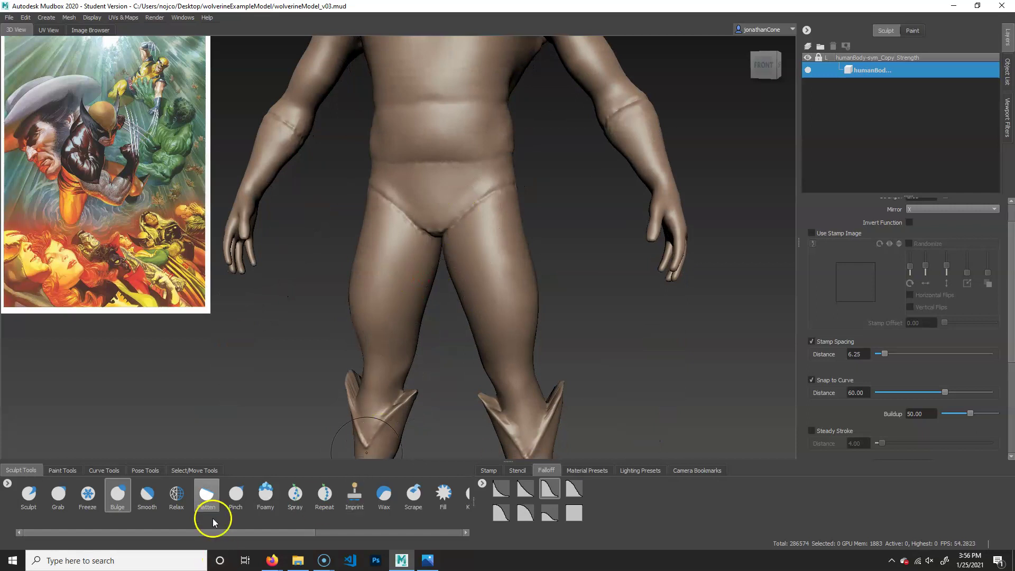
Compare the model with the front reference drawing using its camera bookmark, and return to the bookmarked perspective view.
click(697, 470)
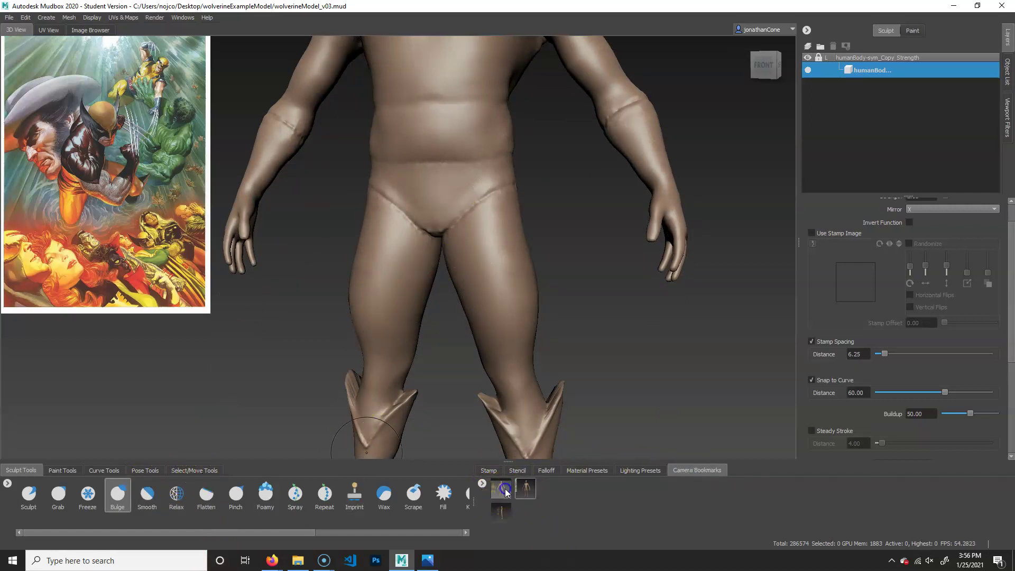
click(501, 487)
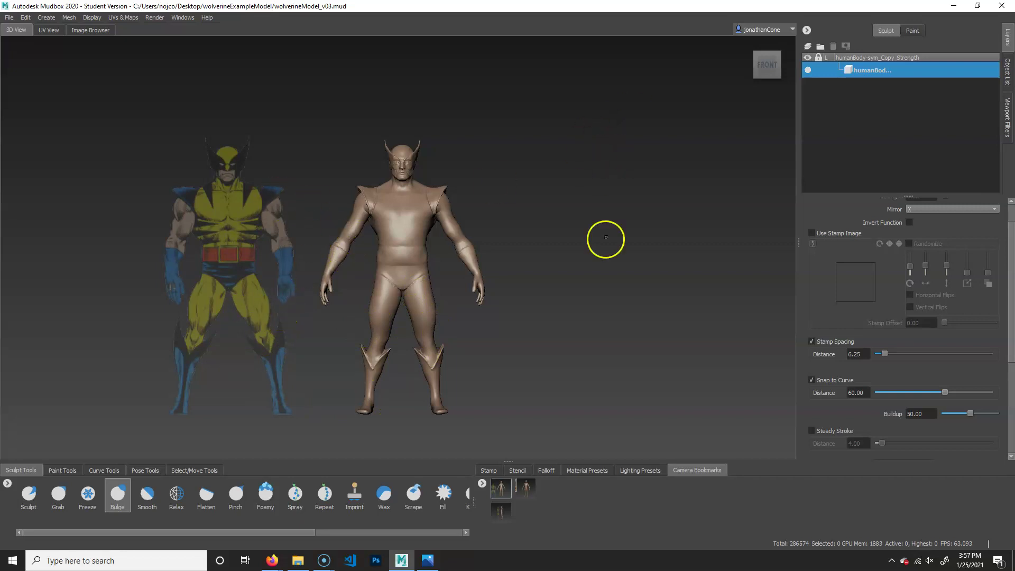
click(524, 489)
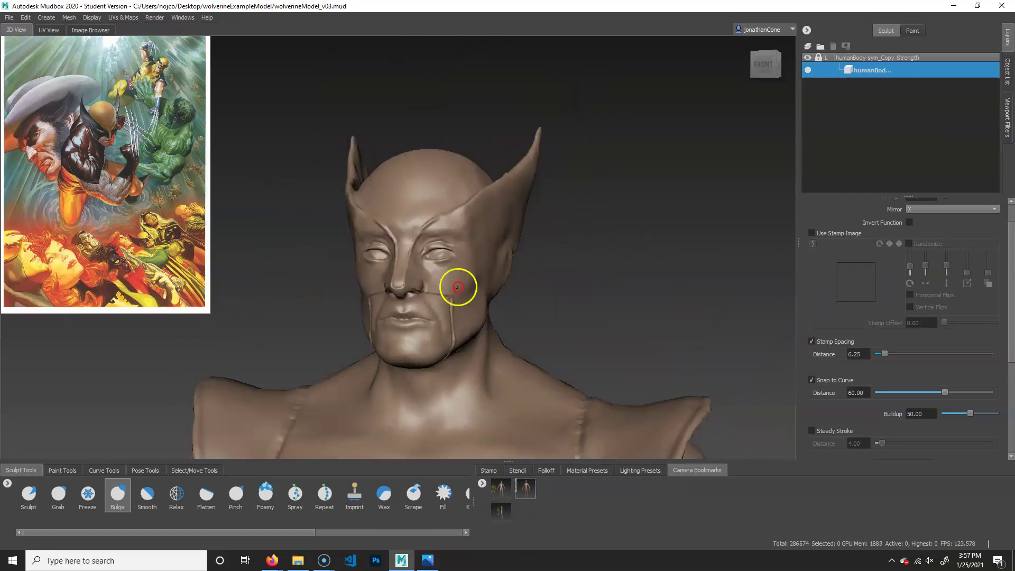
Examine the face up close, checking the mouth, the eyes and the cutout edges of the mask.
alt+middle_drag(467, 282, 474, 260)
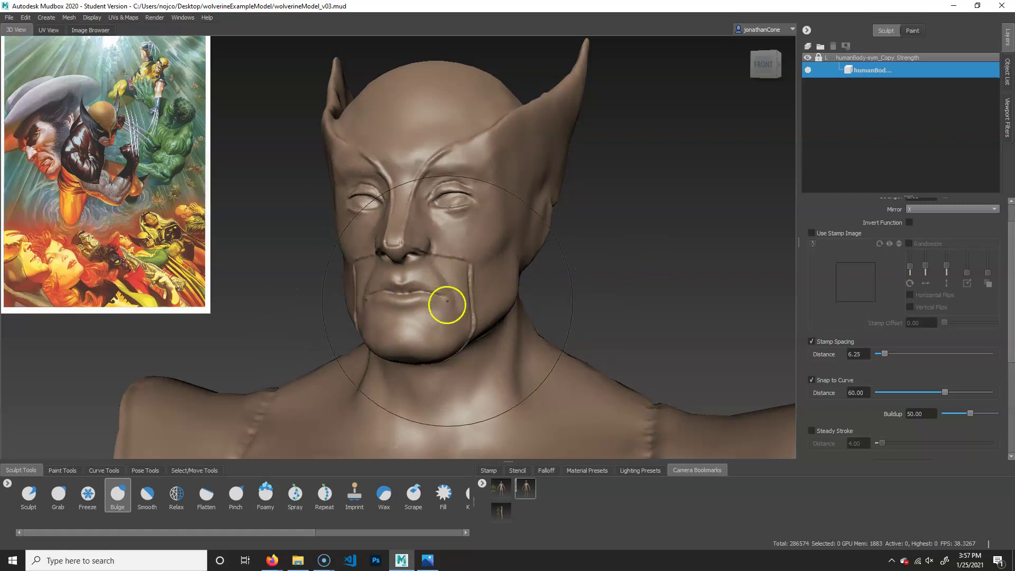
mouse_move(431, 311)
mouse_down()
mouse_move(406, 290)
mouse_move(429, 292)
mouse_up()
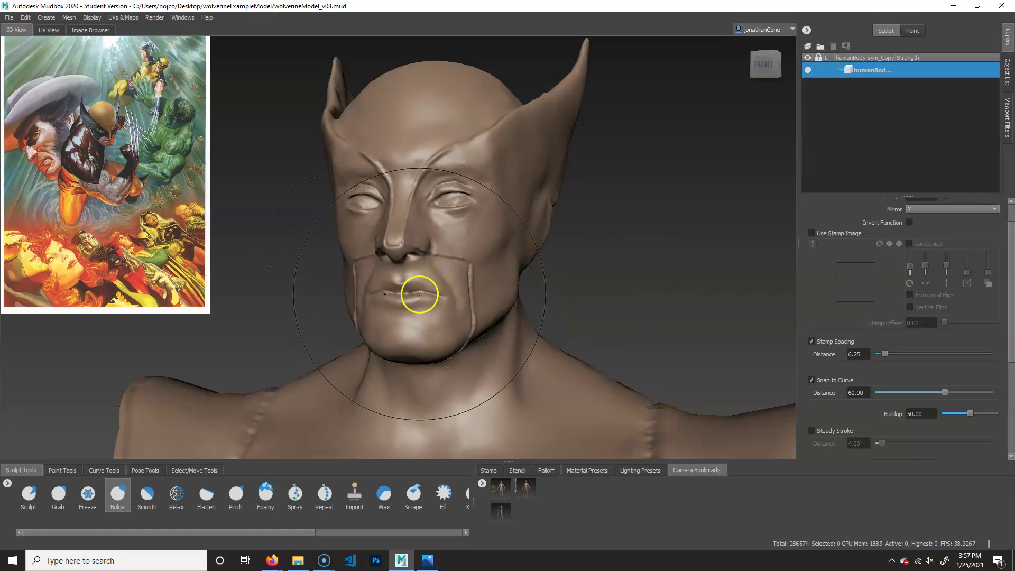
mouse_move(471, 197)
mouse_down()
mouse_move(437, 211)
mouse_move(453, 192)
mouse_move(454, 211)
mouse_move(445, 192)
mouse_move(474, 199)
mouse_move(460, 175)
mouse_move(418, 210)
mouse_up()
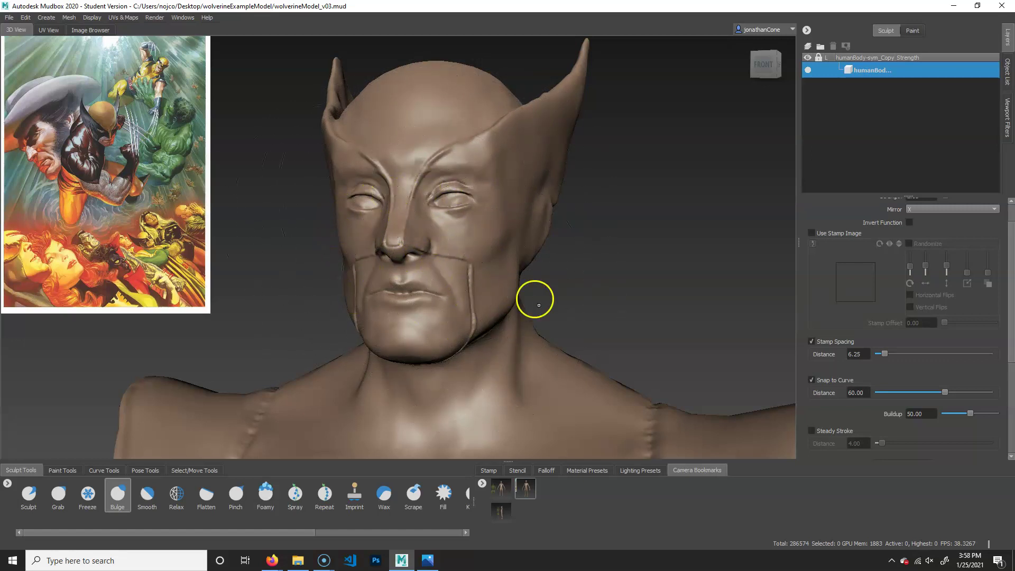
Examine the arms, glove edges, hands, torso and shoulder pads from a slightly turned front view.
alt+right_drag(643, 326, 659, 439)
alt+middle_drag(659, 439, 544, 251)
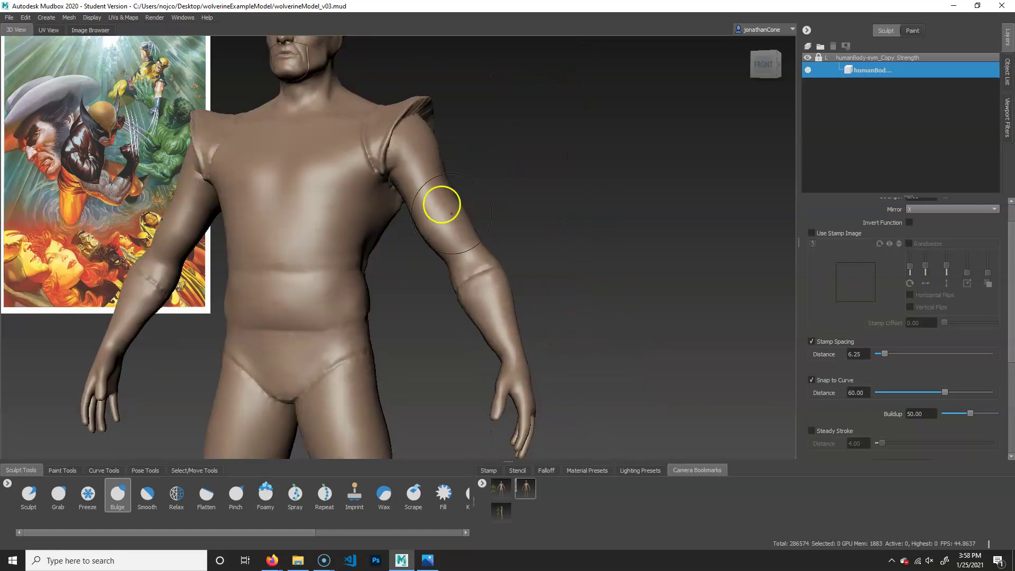
alt+middle_drag(526, 364, 521, 333)
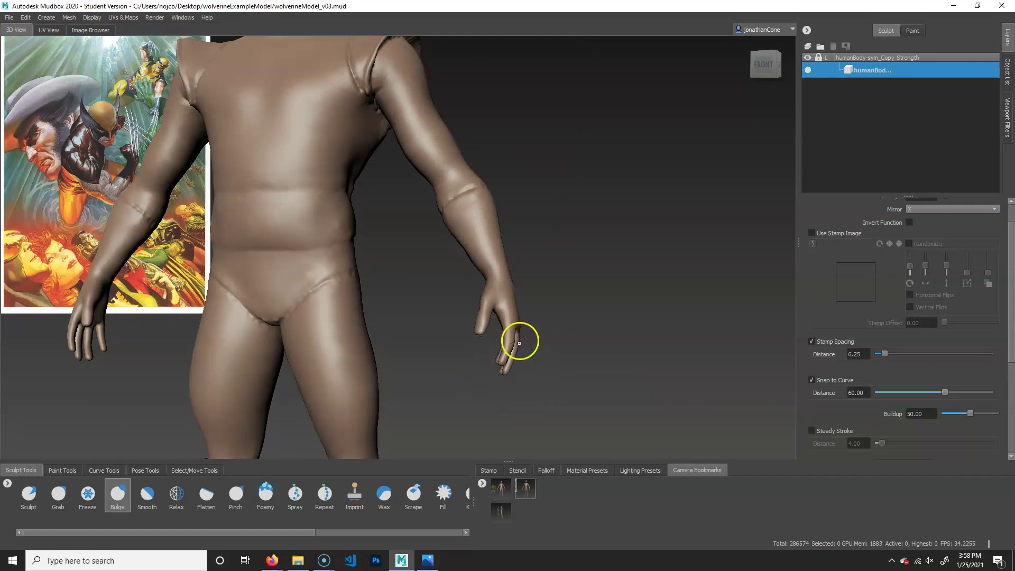
alt+middle_drag(423, 373, 512, 312)
alt+middle_drag(402, 188, 428, 365)
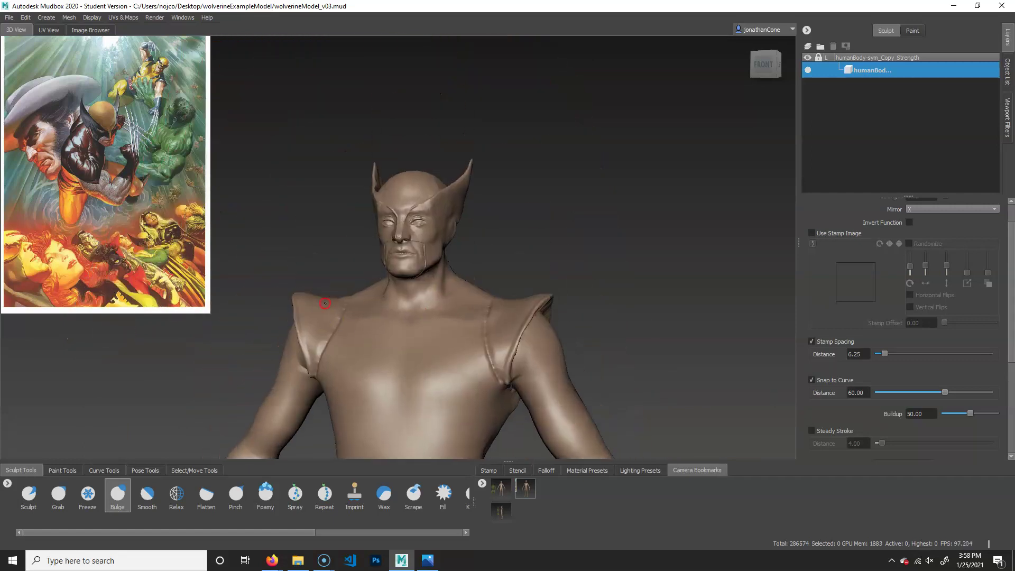
alt+right_drag(320, 306, 469, 320)
alt+middle_drag(469, 319, 434, 222)
alt+right_drag(404, 264, 270, 268)
alt+middle_drag(502, 362, 493, 271)
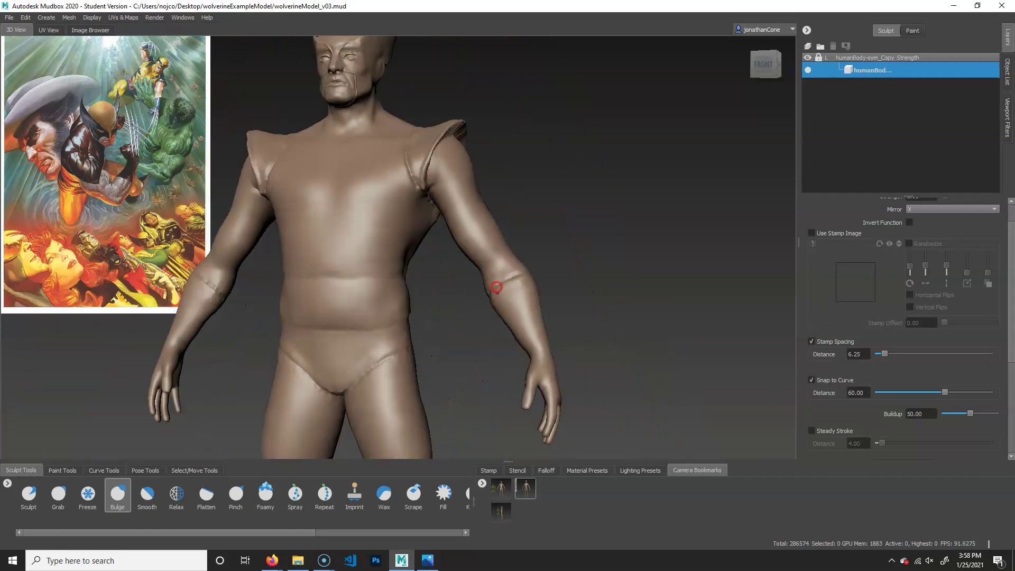
Inspect the outer arm, hand, trunks and boots from a raised three-quarter side view.
alt+drag(552, 299, 445, 320)
alt+middle_drag(444, 319, 458, 235)
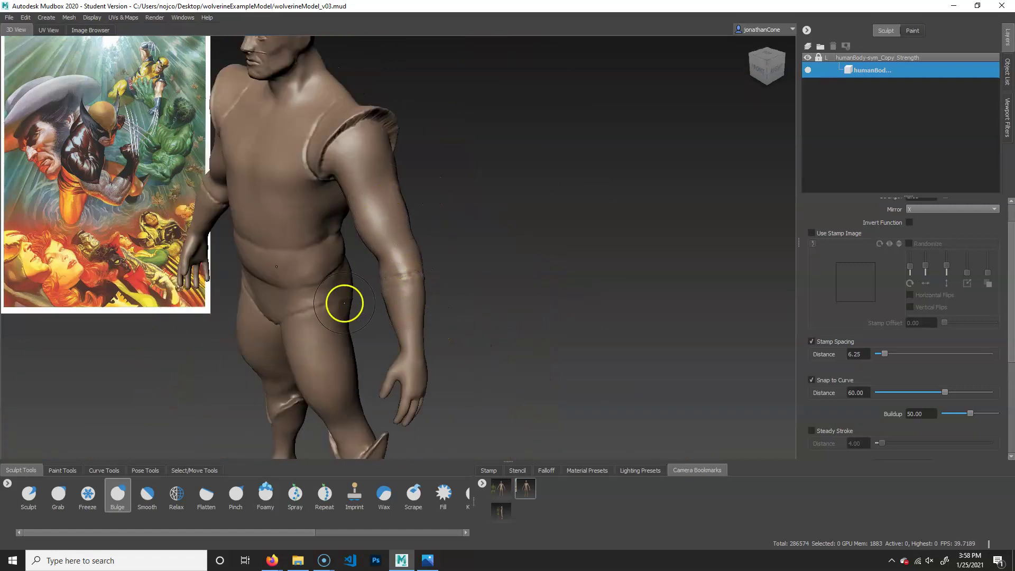
alt+middle_drag(340, 316, 424, 282)
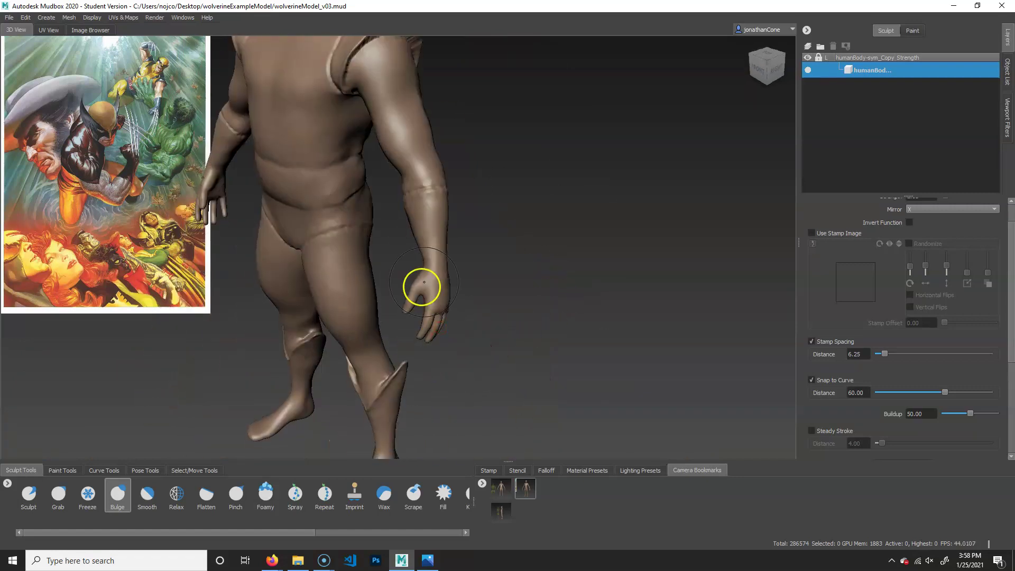
alt+middle_drag(399, 330, 426, 315)
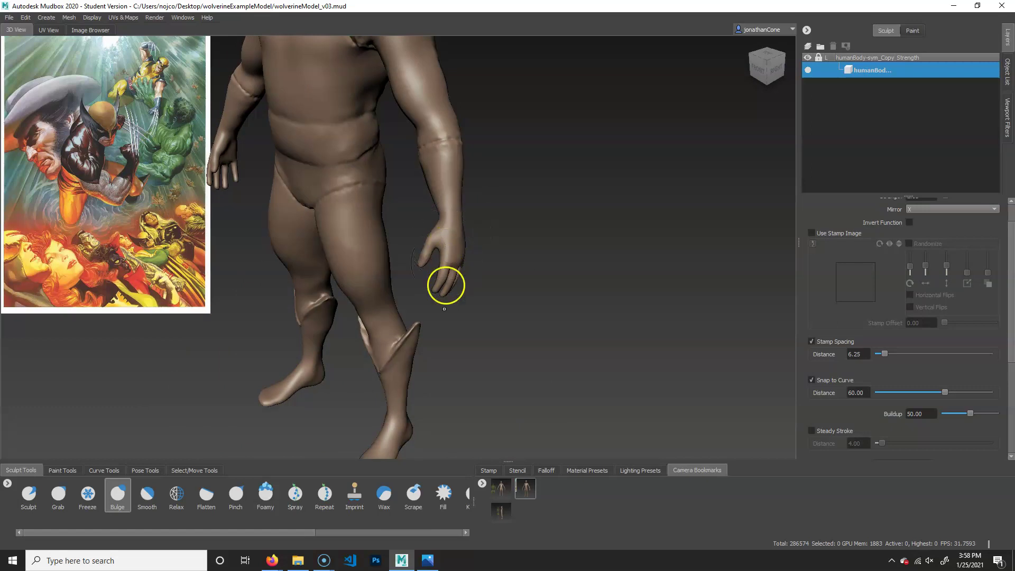
alt+middle_drag(409, 216, 423, 335)
alt+right_drag(383, 298, 457, 319)
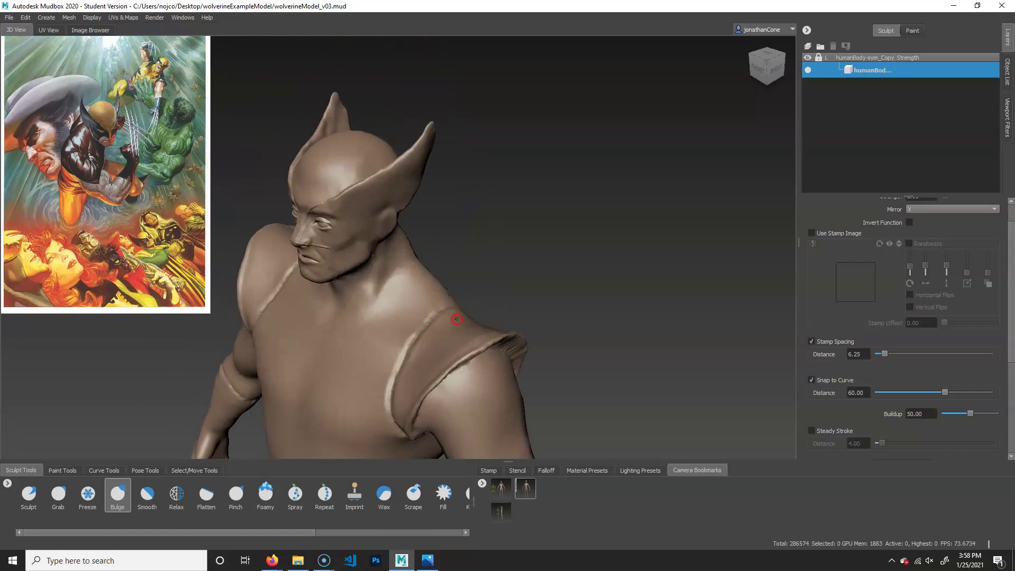
Examine the masked head close up in three-quarter view, focusing on the eye area and cowl edges.
alt+drag(456, 320, 498, 325)
alt+right_drag(453, 334, 493, 320)
alt+drag(465, 301, 510, 304)
alt+right_drag(458, 312, 503, 302)
alt+middle_drag(492, 257, 445, 423)
alt+right_drag(423, 322, 460, 308)
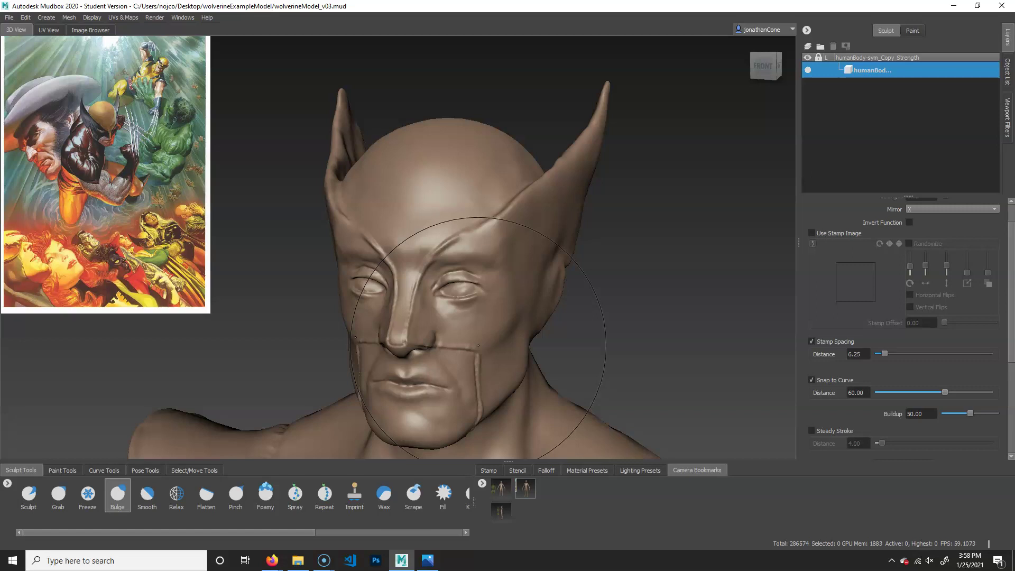
mouse_move(461, 288)
mouse_down()
mouse_move(449, 290)
mouse_move(453, 281)
mouse_move(483, 295)
mouse_move(417, 281)
mouse_move(451, 297)
mouse_move(438, 290)
mouse_move(498, 295)
mouse_move(465, 312)
mouse_move(465, 301)
mouse_move(467, 331)
mouse_move(474, 297)
mouse_move(449, 314)
mouse_move(455, 304)
mouse_up()
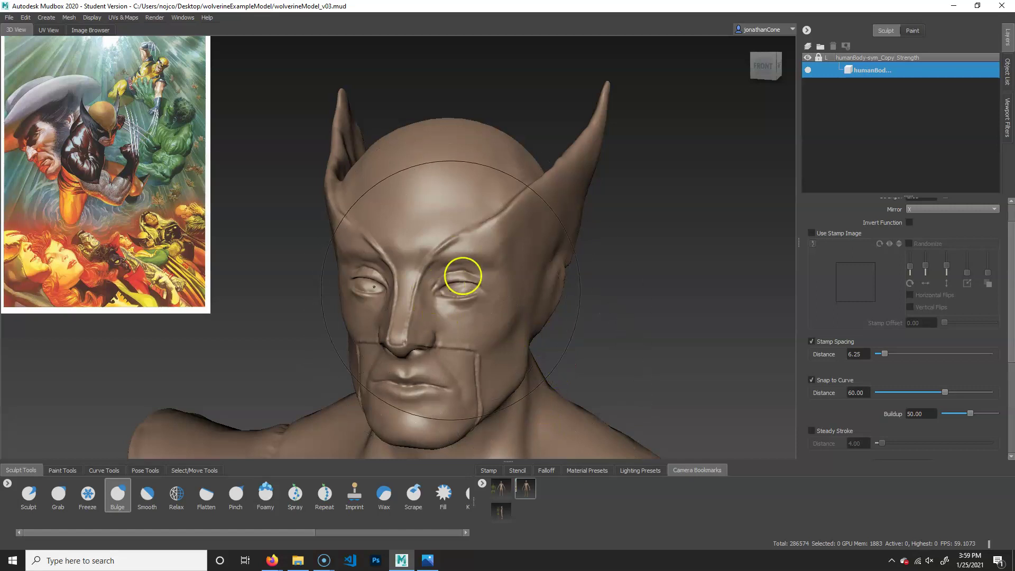
Examine the chest, abdomen and waist from the front, continuing down to the thighs and boot cuffs.
scroll(376, 313, down, 5)
scroll(373, 311, down, 3)
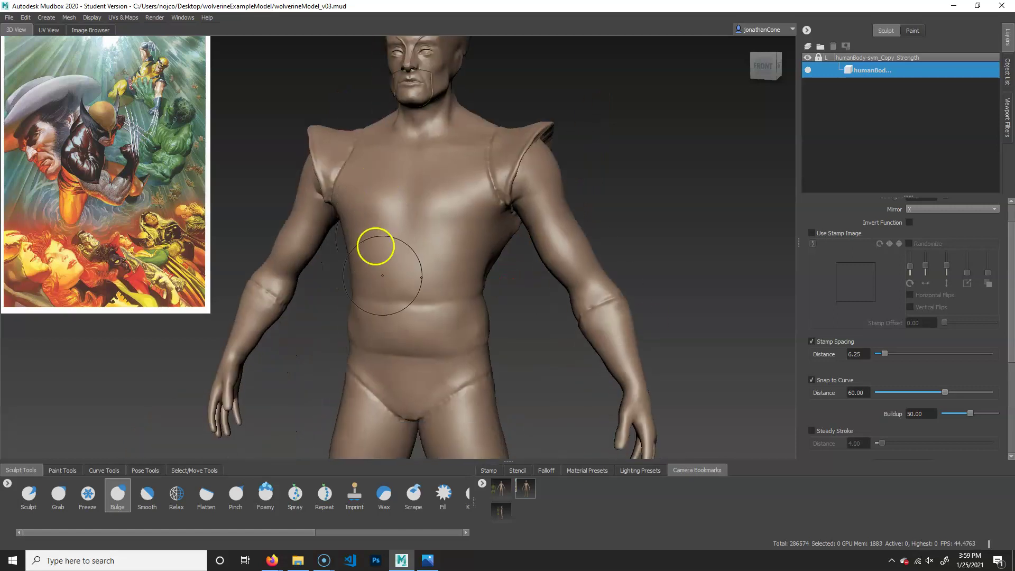
scroll(449, 313, up, 5)
alt+right_drag(462, 339, 487, 344)
alt+middle_drag(487, 345, 408, 314)
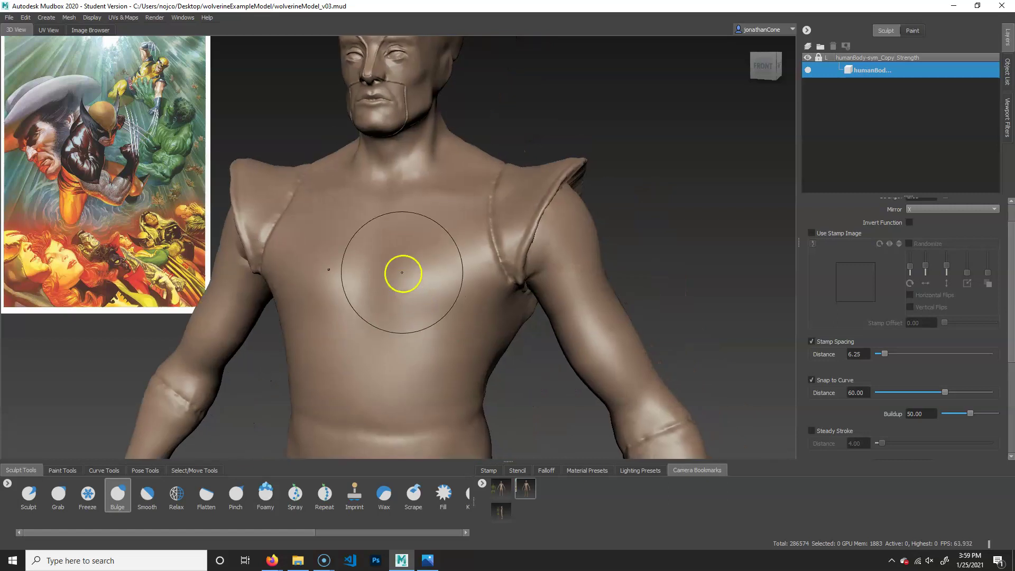
alt+middle_drag(456, 387, 465, 319)
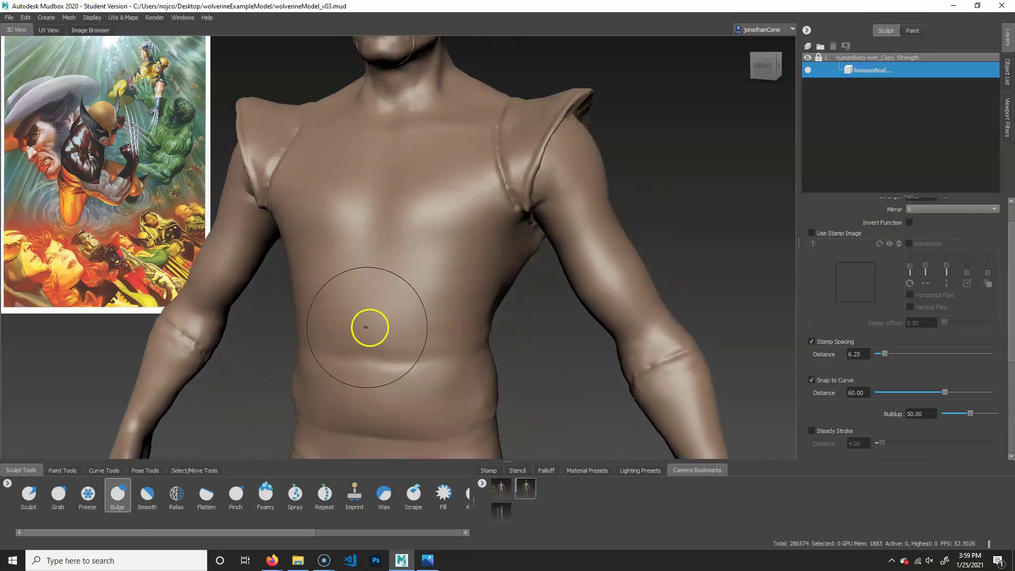
alt+middle_drag(544, 409, 546, 338)
alt+right_drag(546, 338, 434, 378)
alt+middle_drag(434, 386, 431, 290)
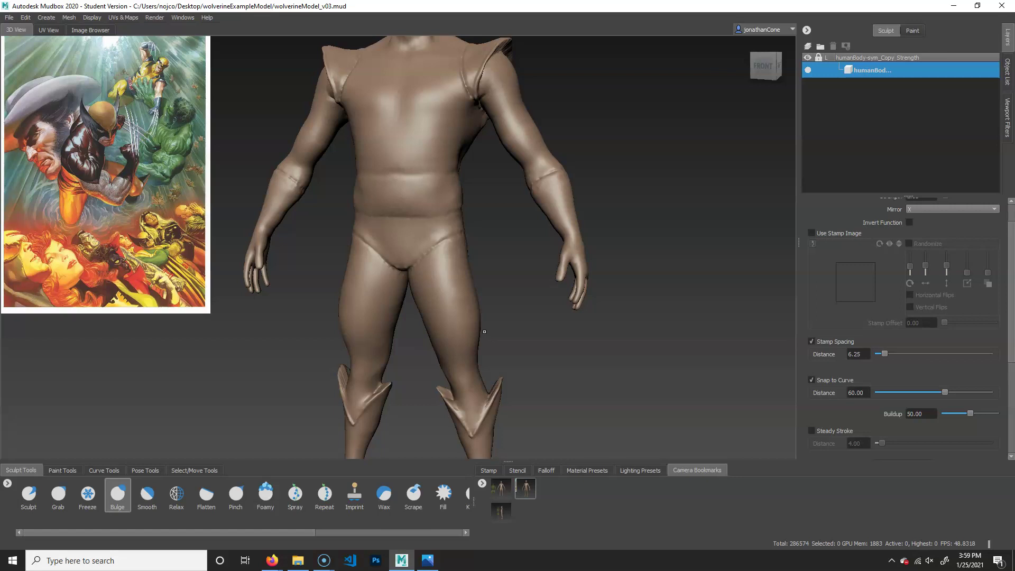
Examine the masked head, neck, shoulder pads and chest from the front, finishing with the figure from head to thighs.
alt+middle_drag(456, 227, 455, 344)
alt+right_drag(439, 297, 545, 297)
alt+drag(569, 322, 509, 308)
alt+drag(354, 306, 430, 229)
alt+middle_drag(446, 262, 470, 274)
alt+right_drag(519, 267, 482, 279)
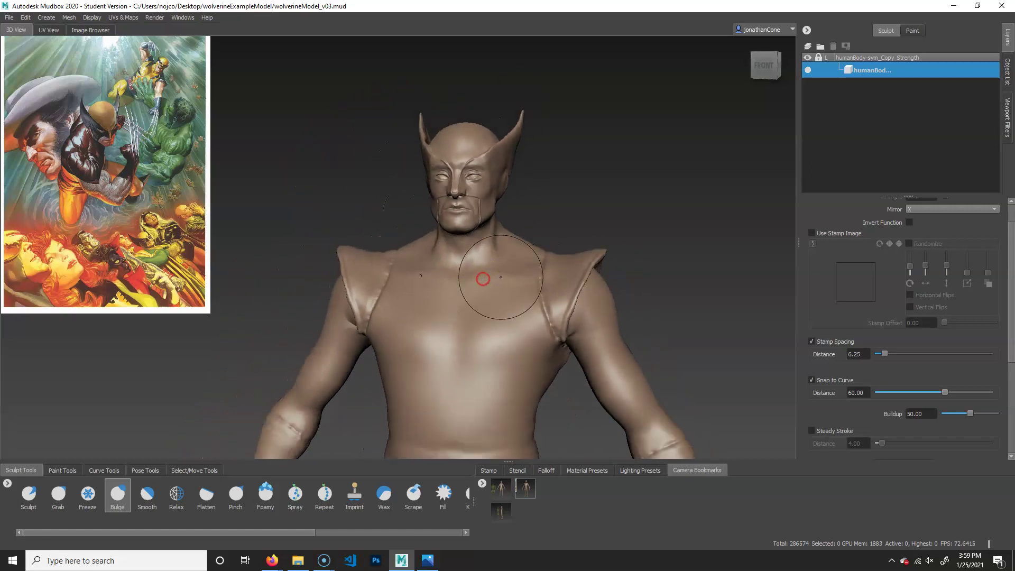
alt+middle_drag(483, 277, 475, 293)
alt+right_drag(497, 307, 543, 320)
mouse_move(513, 315)
mouse_down()
mouse_move(519, 342)
mouse_move(499, 261)
mouse_move(510, 361)
mouse_up()
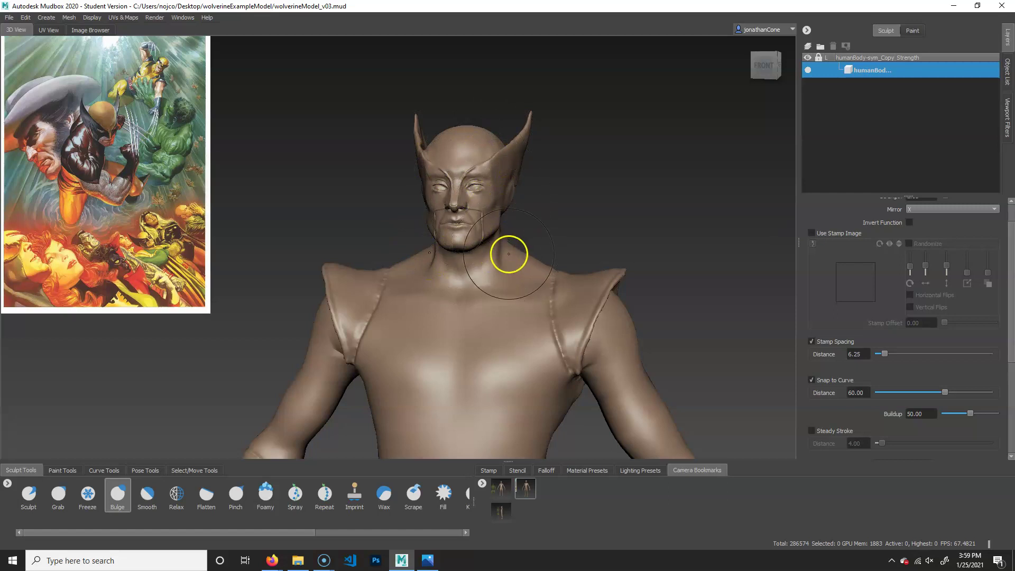
alt+right_drag(610, 297, 413, 272)
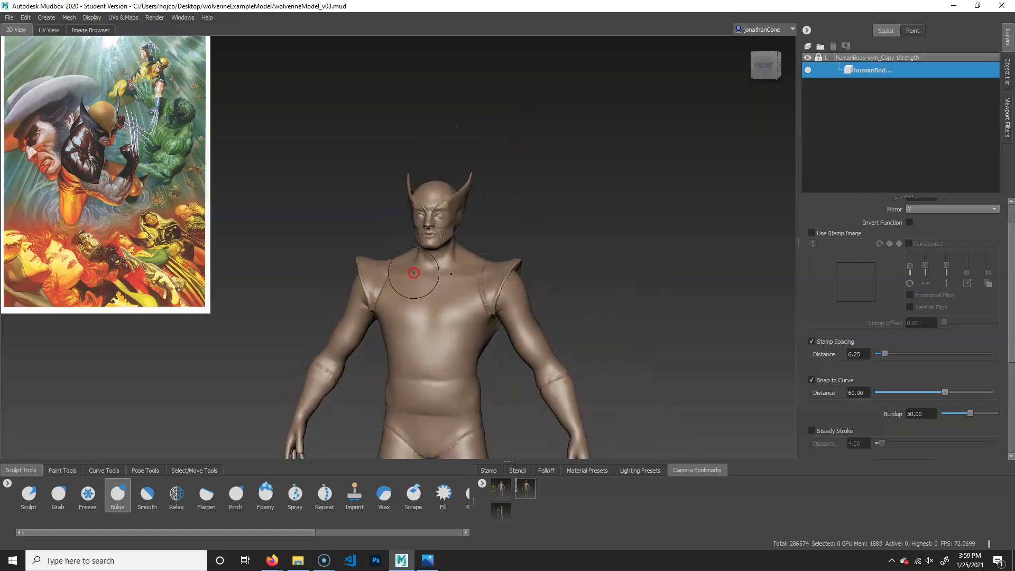
alt+middle_drag(461, 319, 487, 222)
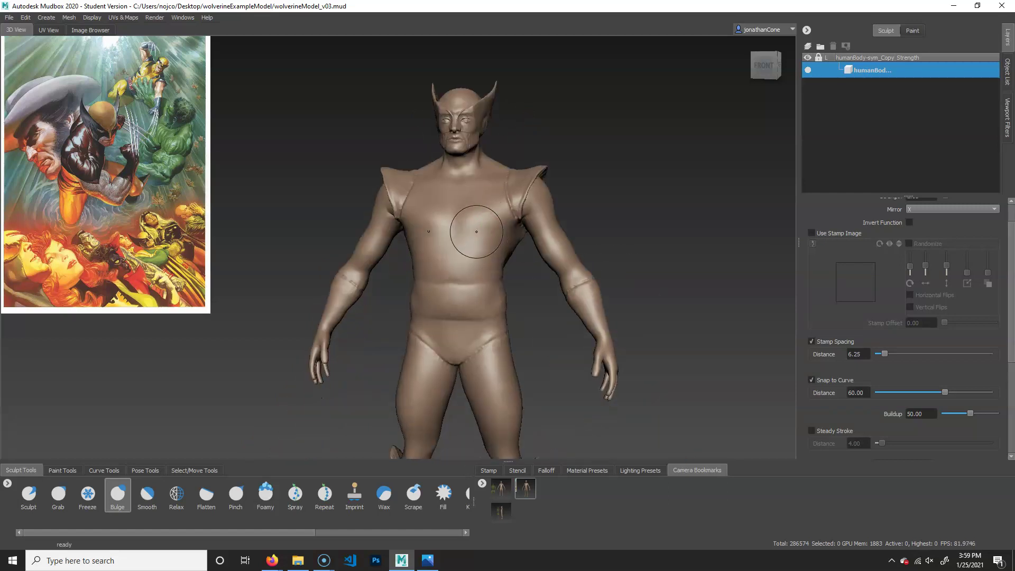
Review the scene-saving commands, check the wolverineModel_v03 file in the desktop folder wolverineExampleModel, and return to Mudbox.
click(9, 17)
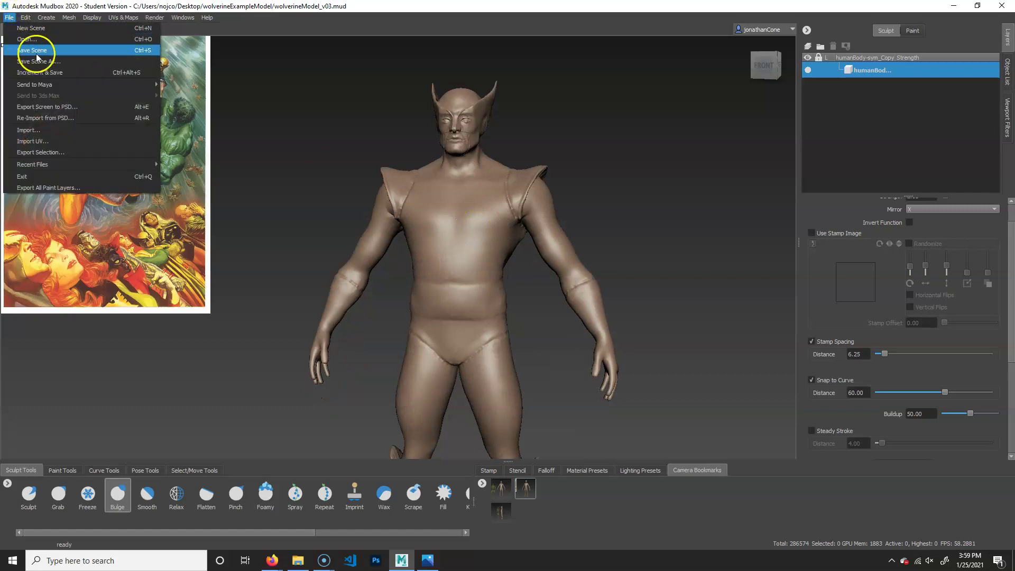
click(379, 5)
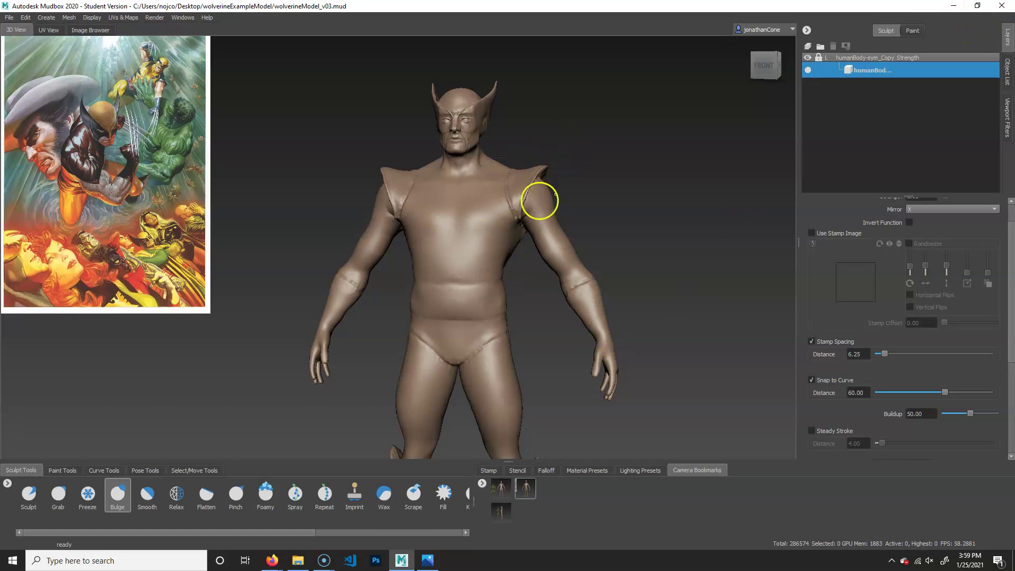
click(953, 7)
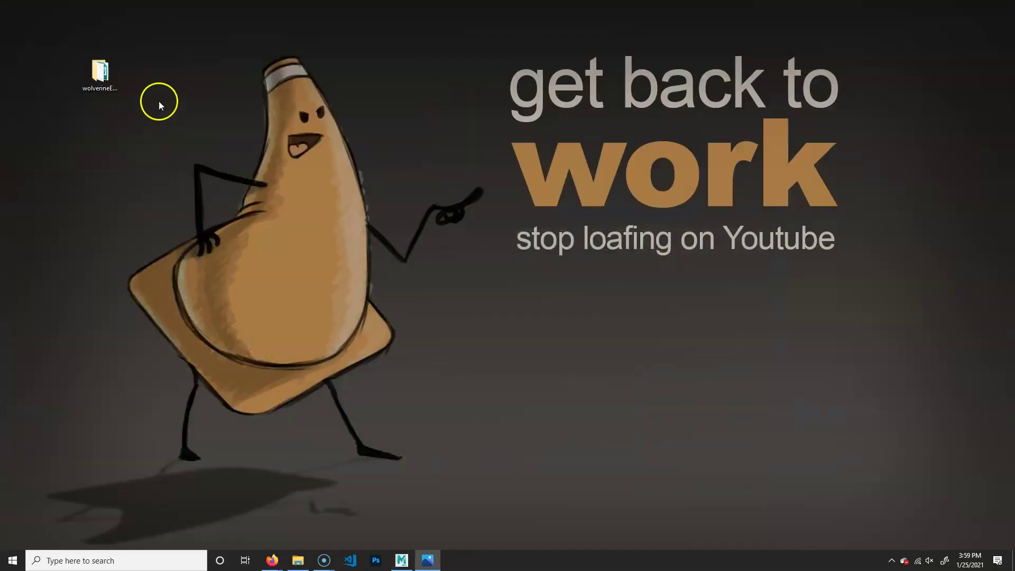
double_click(114, 86)
click(515, 211)
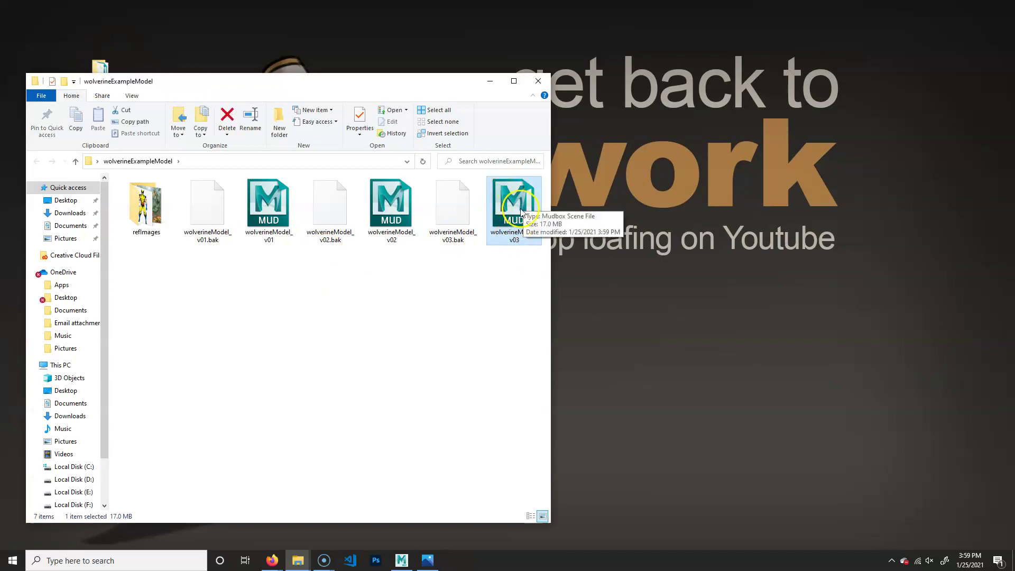
click(538, 81)
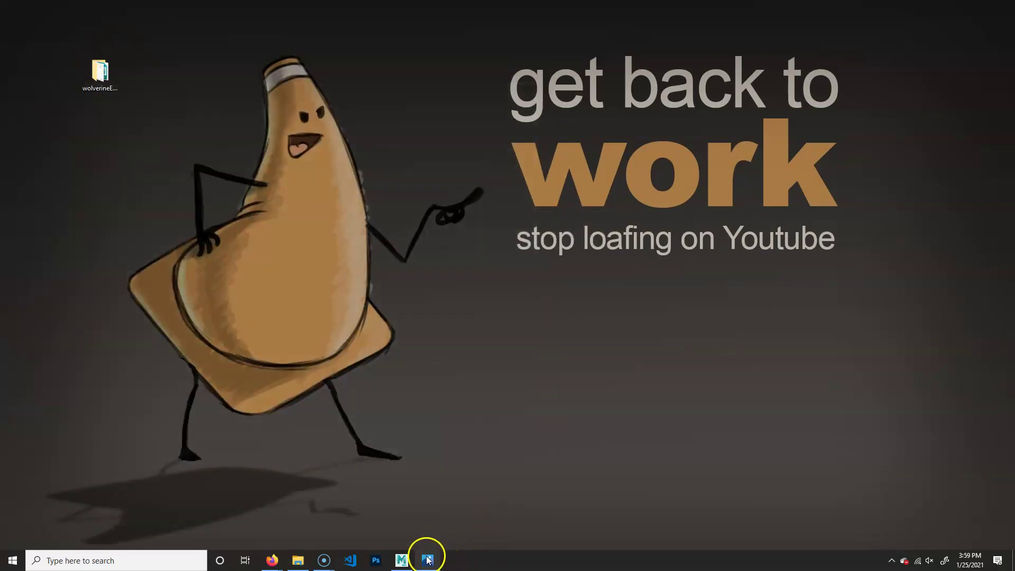
click(402, 559)
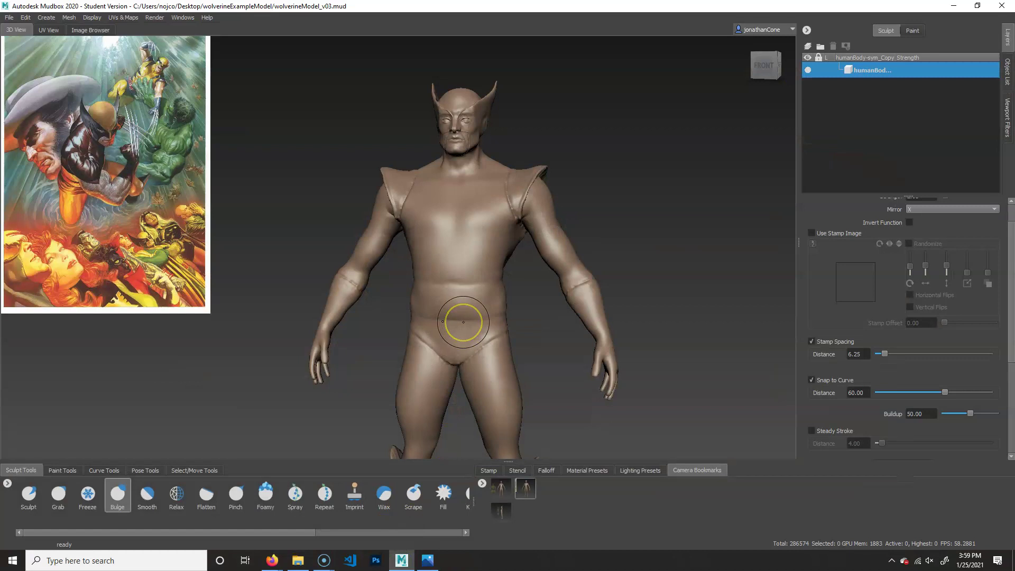